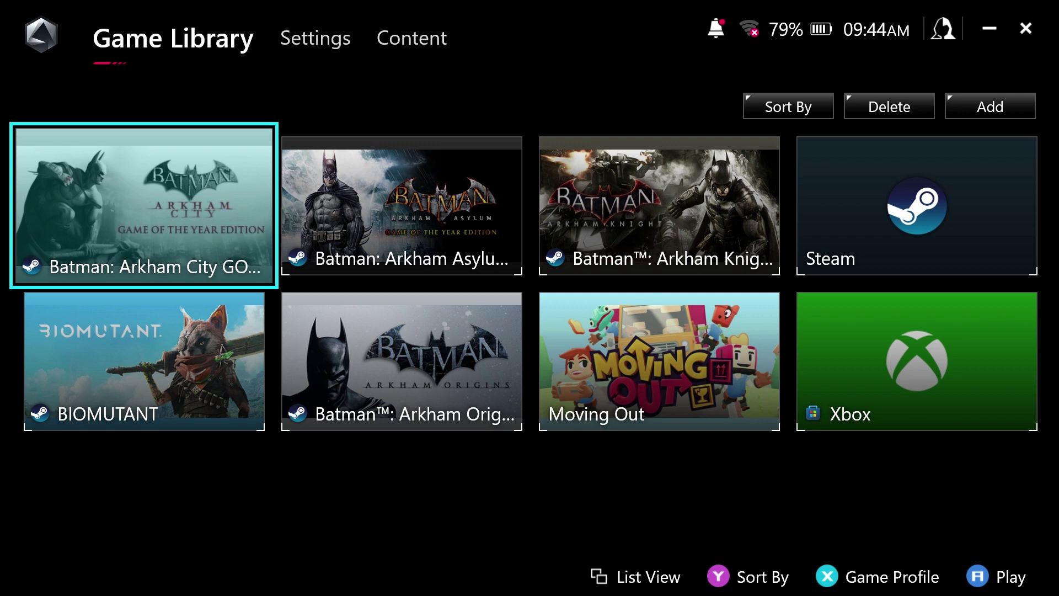
Change the operating mode from Silent to Manual, showing the Manual Mode 5 settings panel.
key("ctrl+Tab")
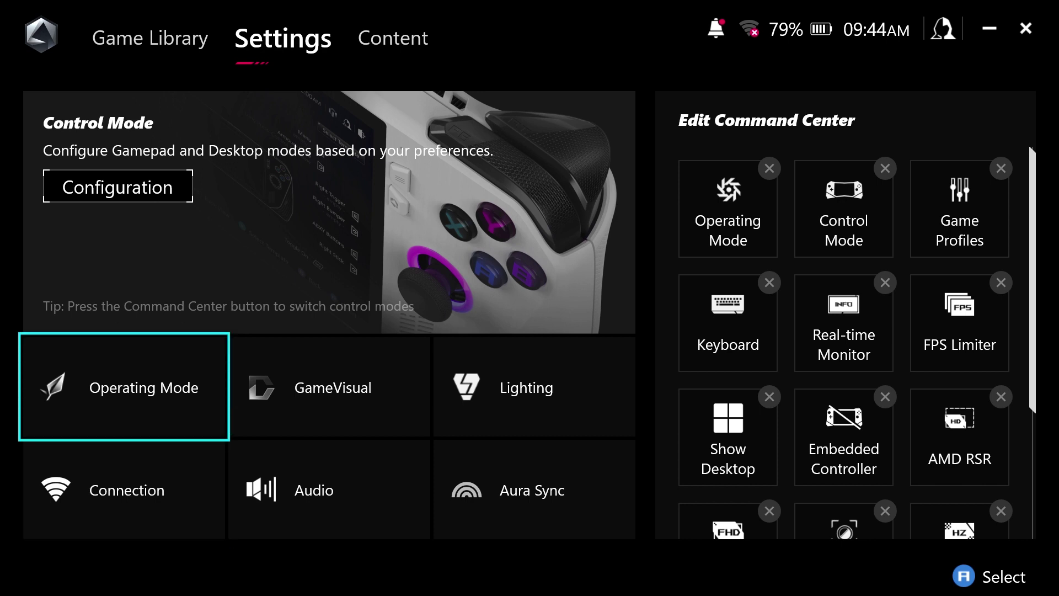
key("Return")
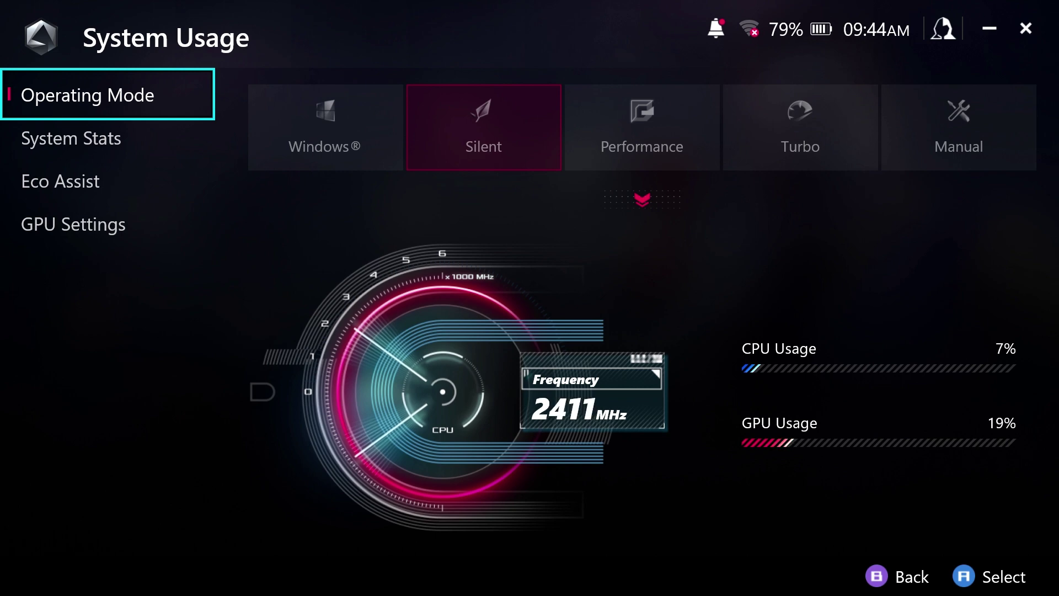
key("Right")
key("Right")
key("Right")
key("Right")
key("Right")
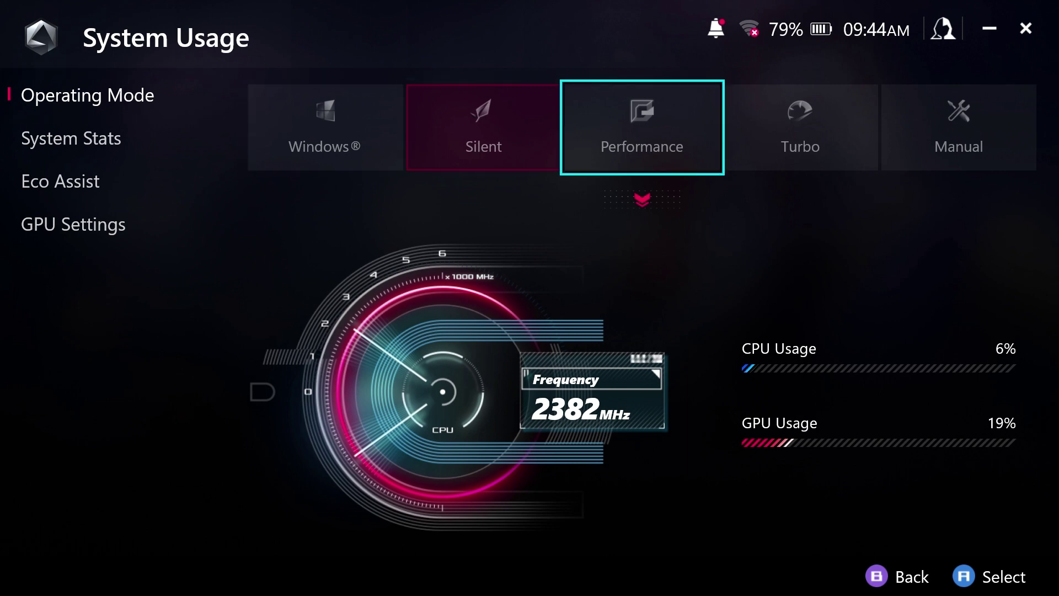
key("Return")
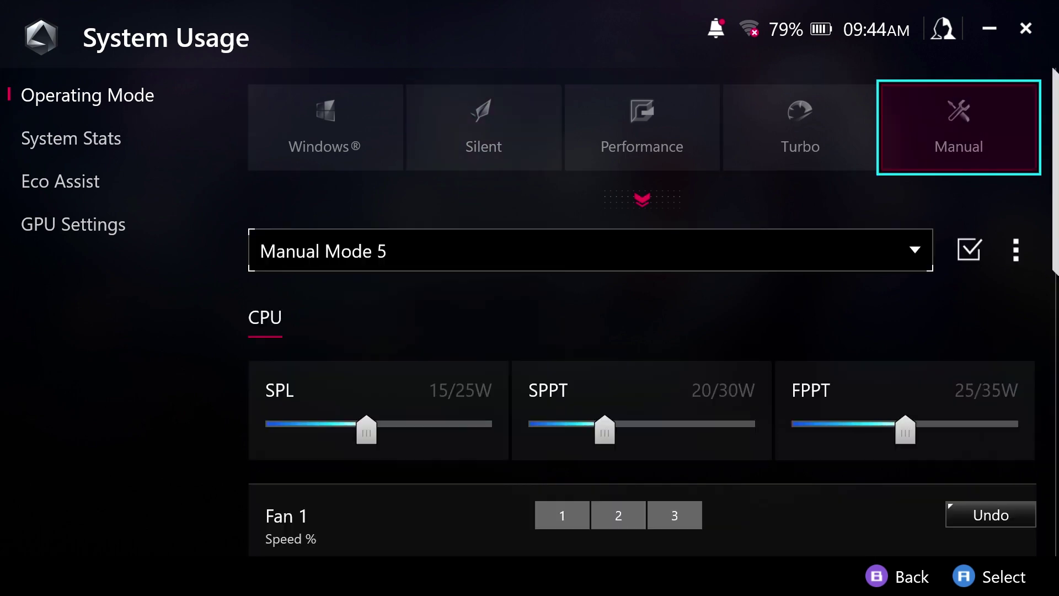
key("Down")
key("Return")
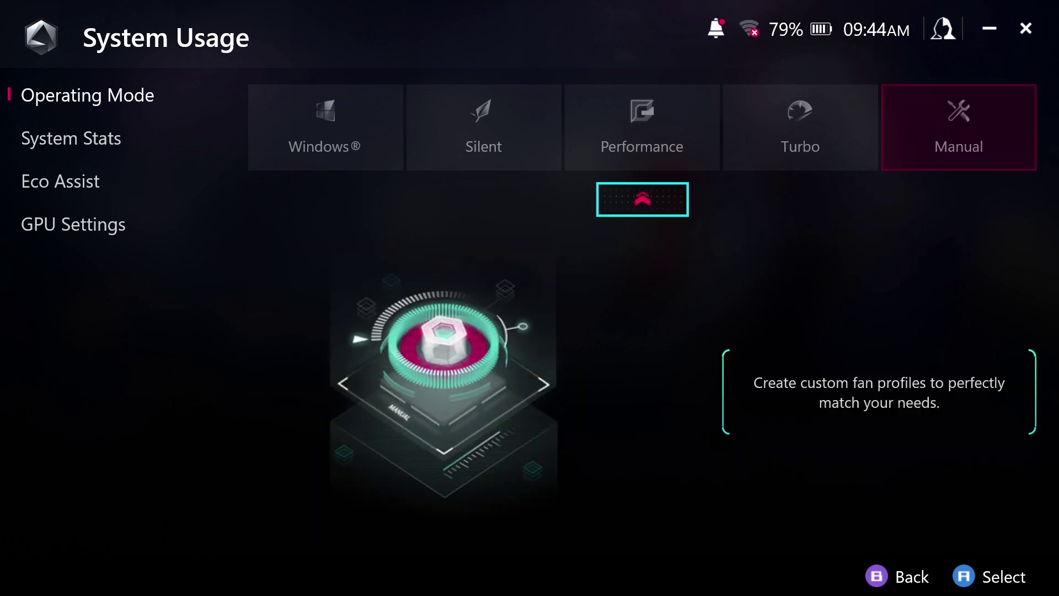
key("Return")
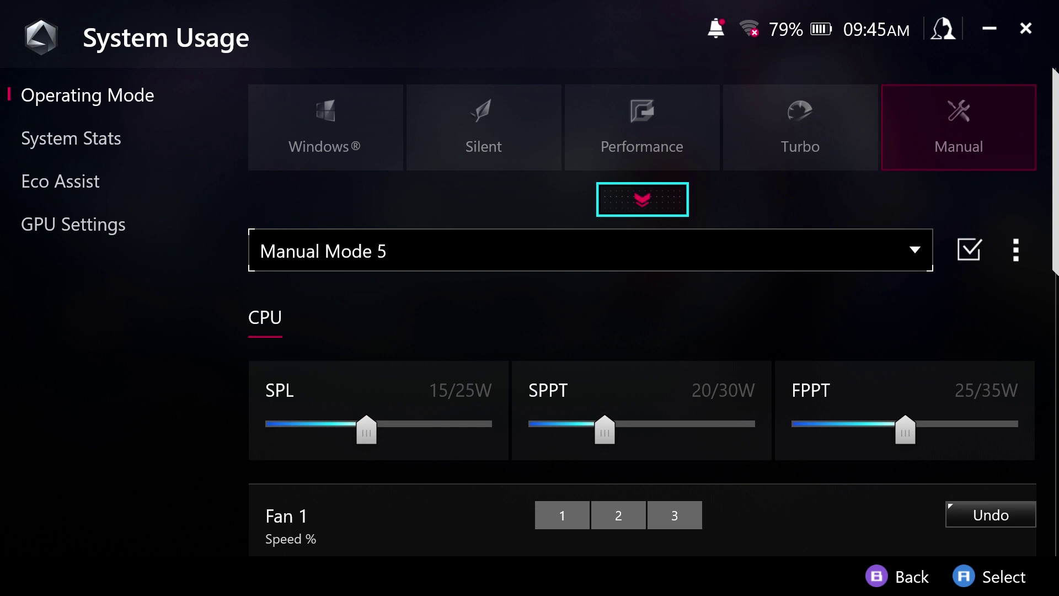
Select Manual Mode 6, keeping SPL 15/25W, SPPT 20/30W and FPPT 25/35W unchanged.
left_click(1016, 249)
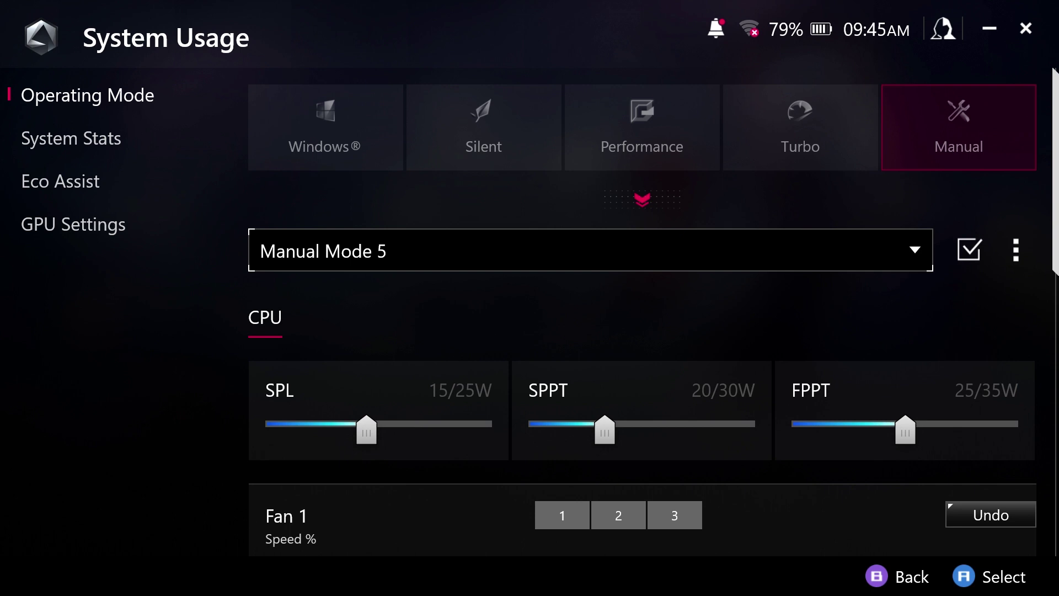
key("Down")
key("Down")
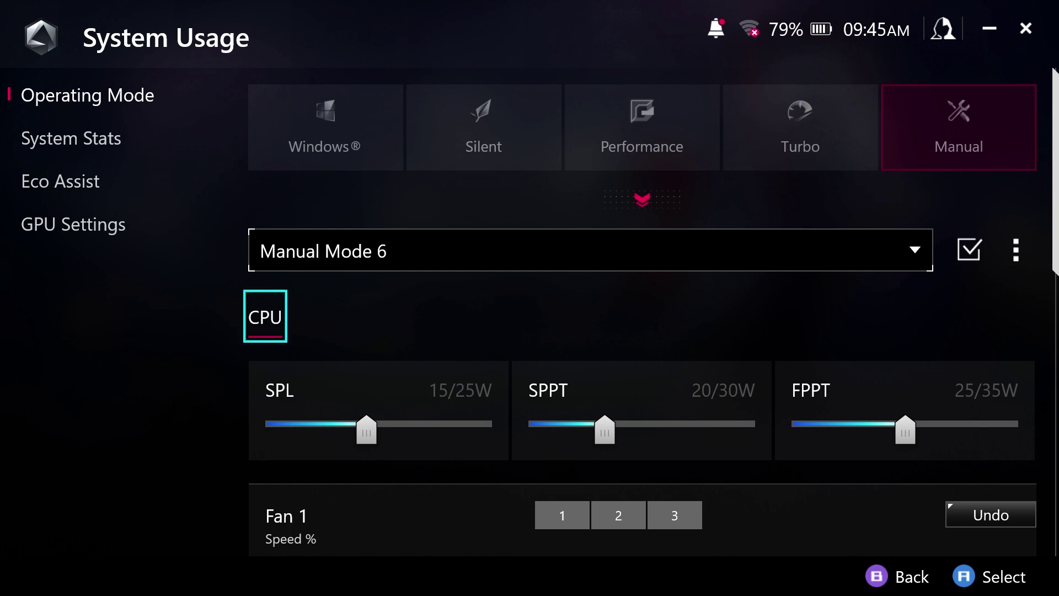
key("Down")
key("Up")
key("Down")
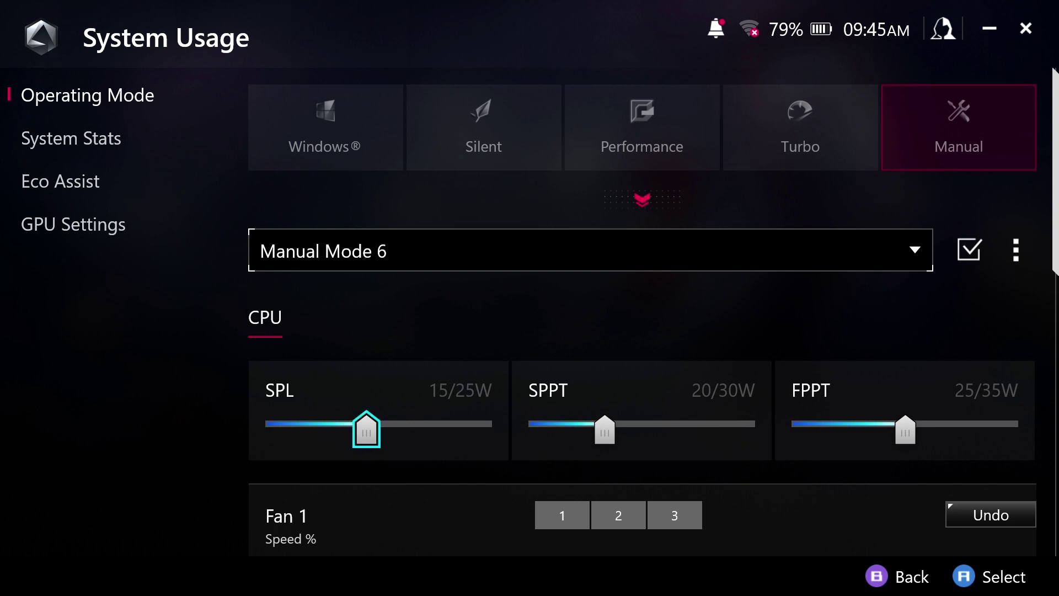
key("Right")
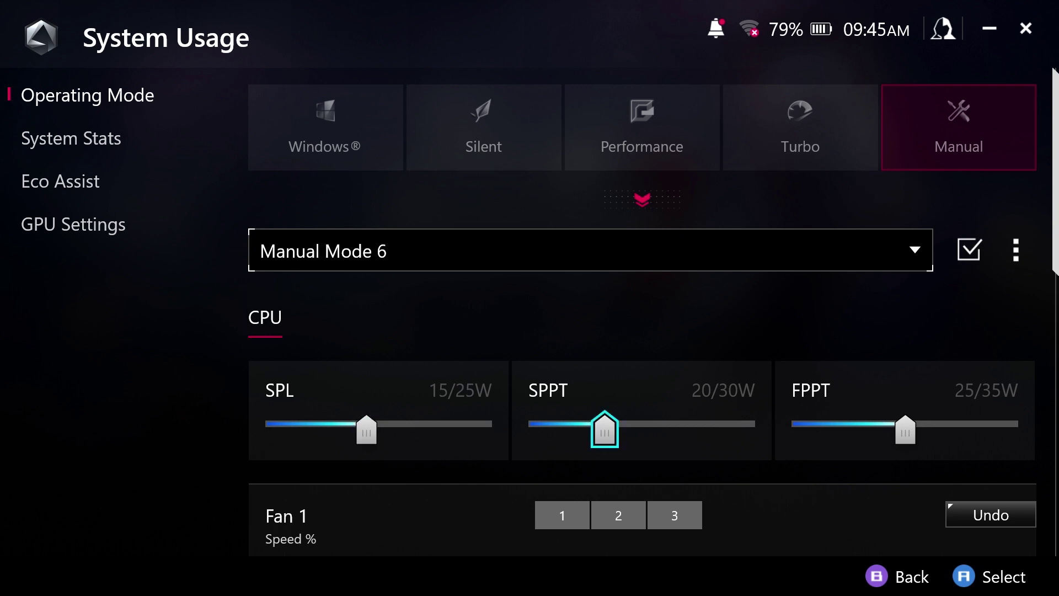
key("Right")
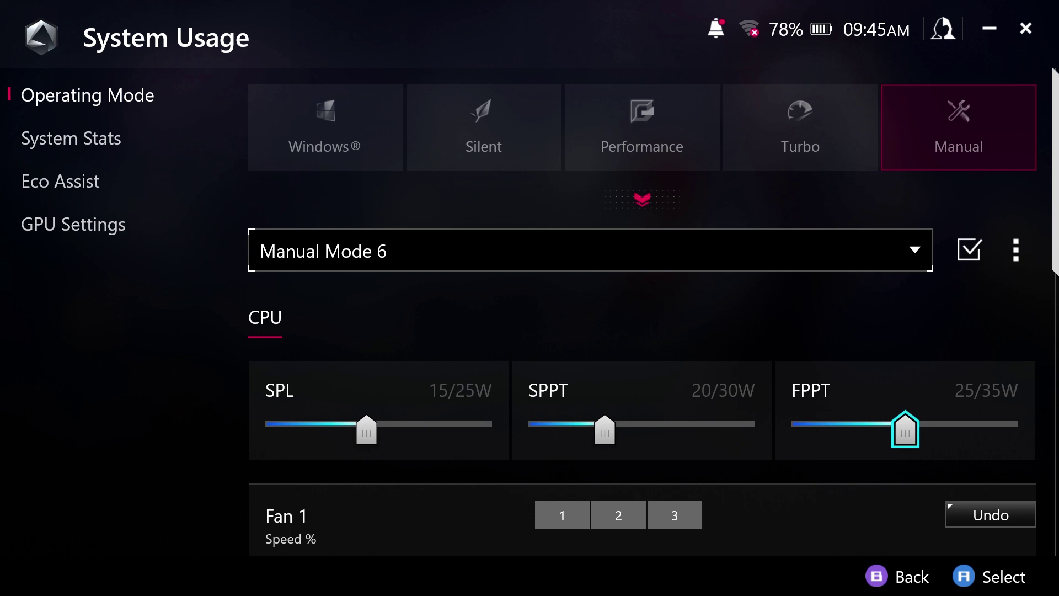
key("Down")
key("Up")
key("Up")
key("Up")
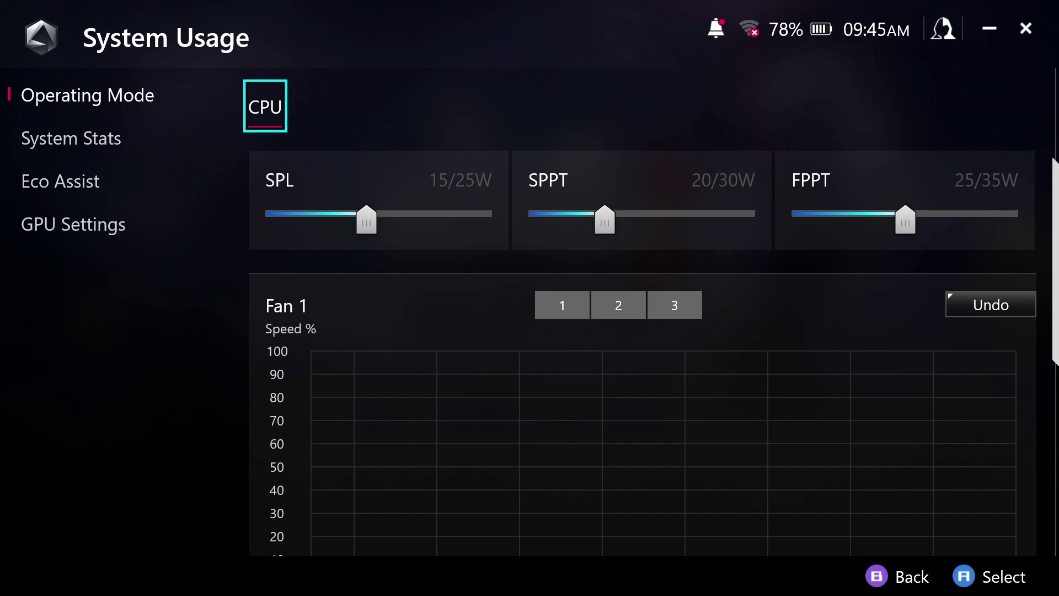
Scroll past the CPU power sliders down to the fan curve charts.
key("Down")
scroll(643, 313, "down", 5)
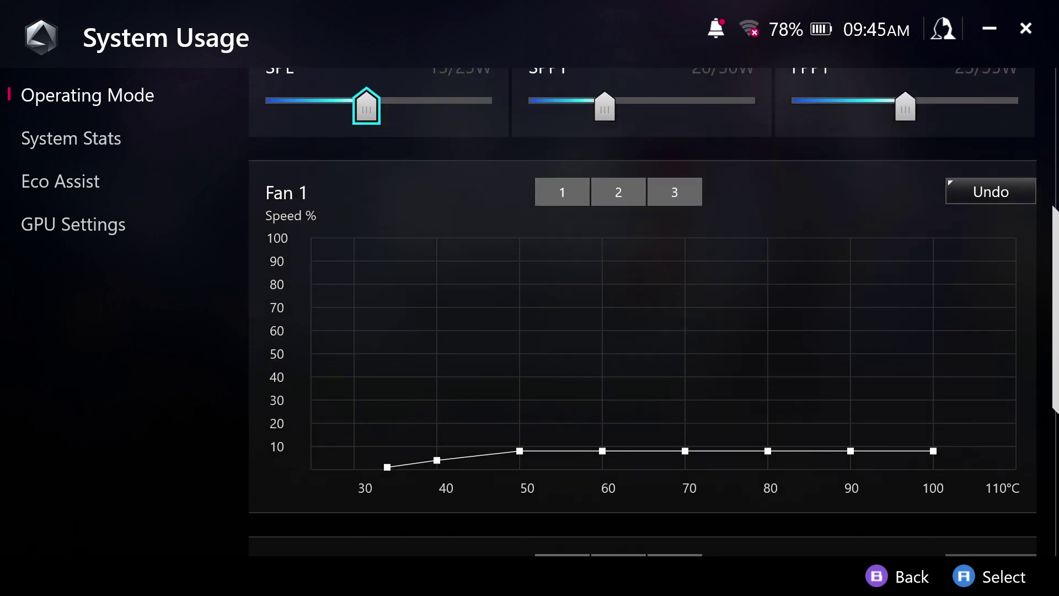
scroll(642, 313, "down", 4)
scroll(643, 313, "up", 2)
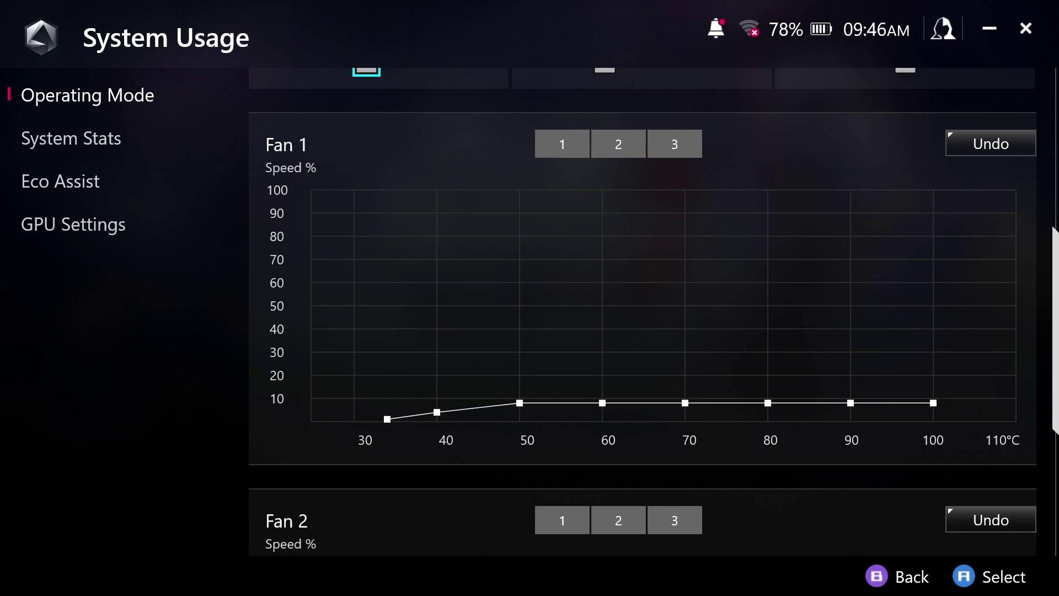
Apply the third Fan 1 preset, rising from about 4% at 38°C to 26% at 55°C.
key("Down")
left_click(674, 144)
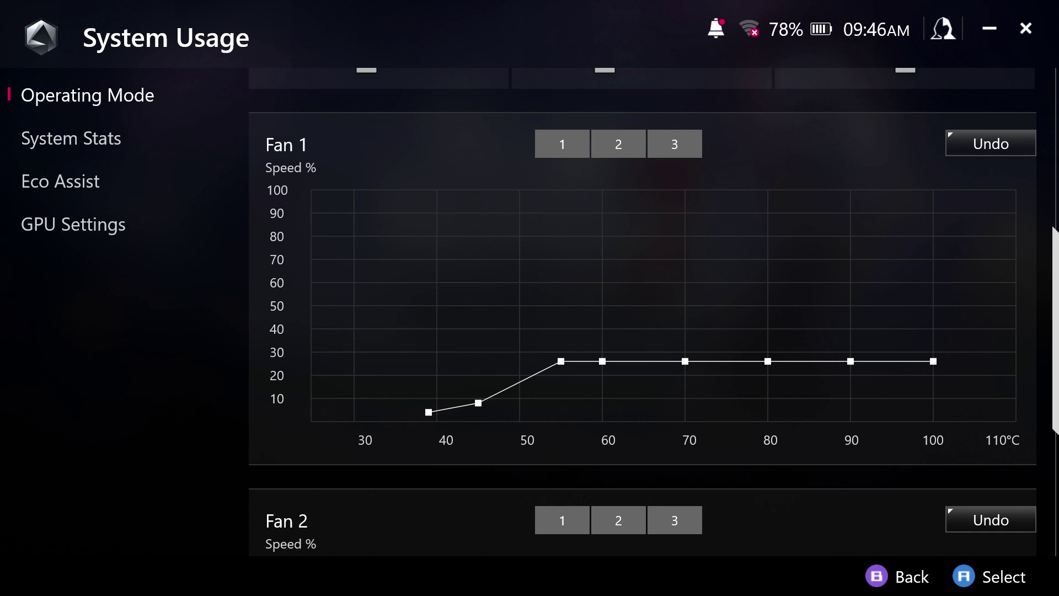
scroll(642, 311, "down", 2)
scroll(643, 312, "up", 8)
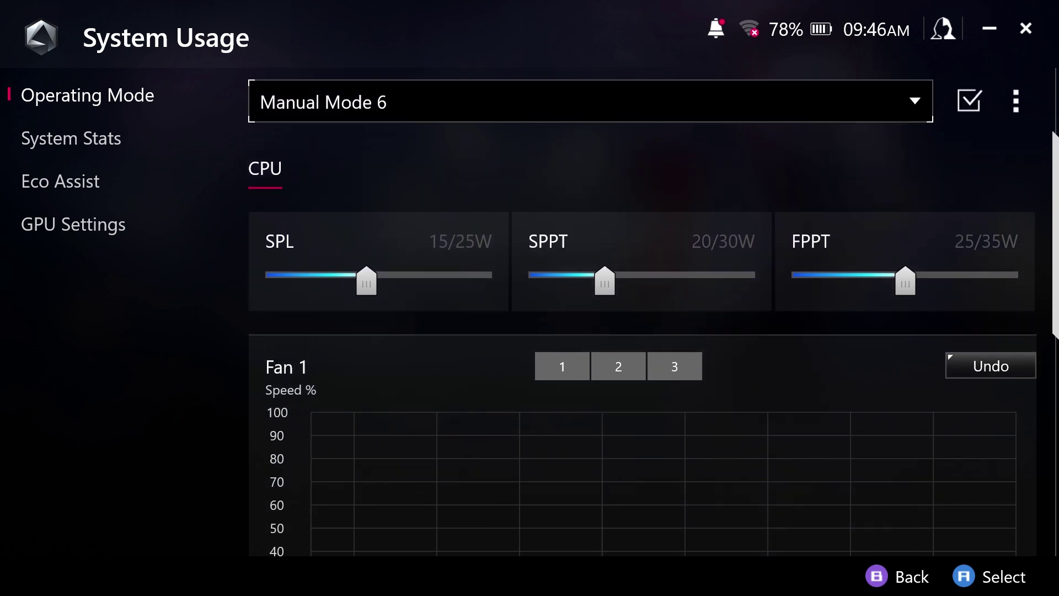
scroll(643, 317, "up", 2)
scroll(642, 318, "down", 5)
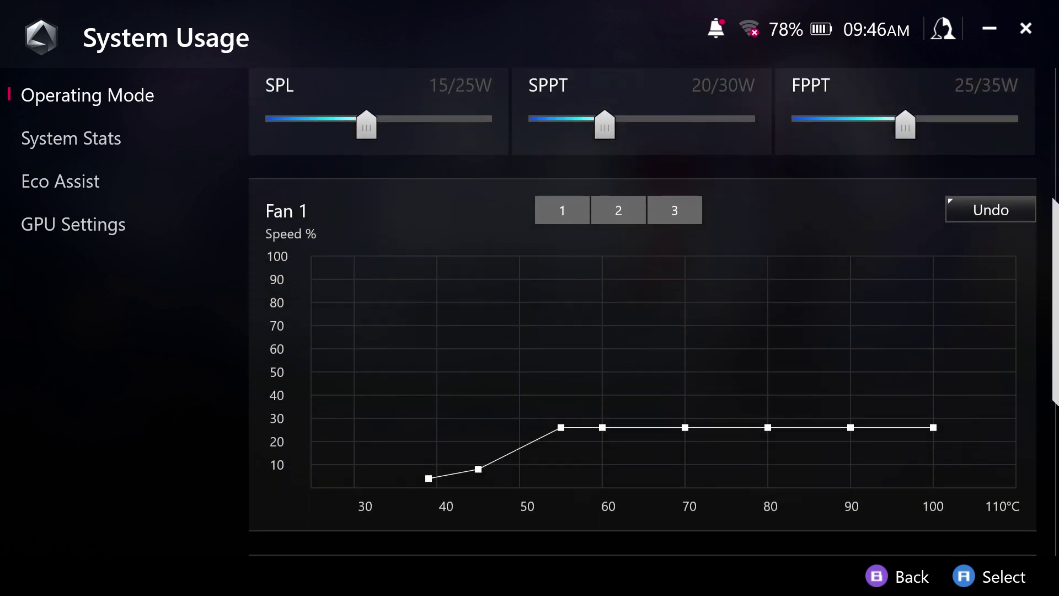
scroll(643, 311, "down", 5)
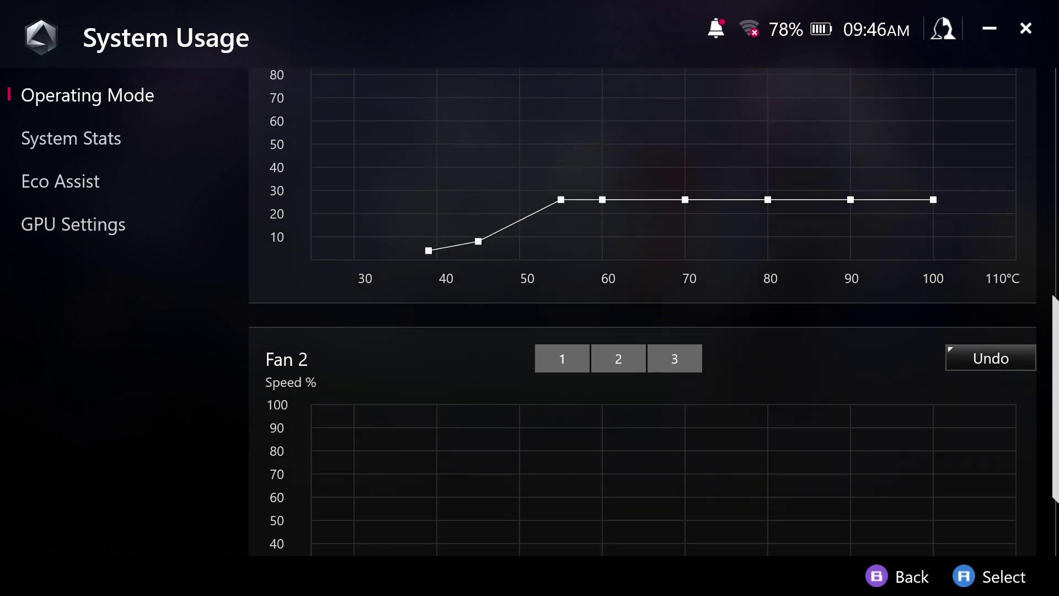
scroll(643, 311, "down", 2)
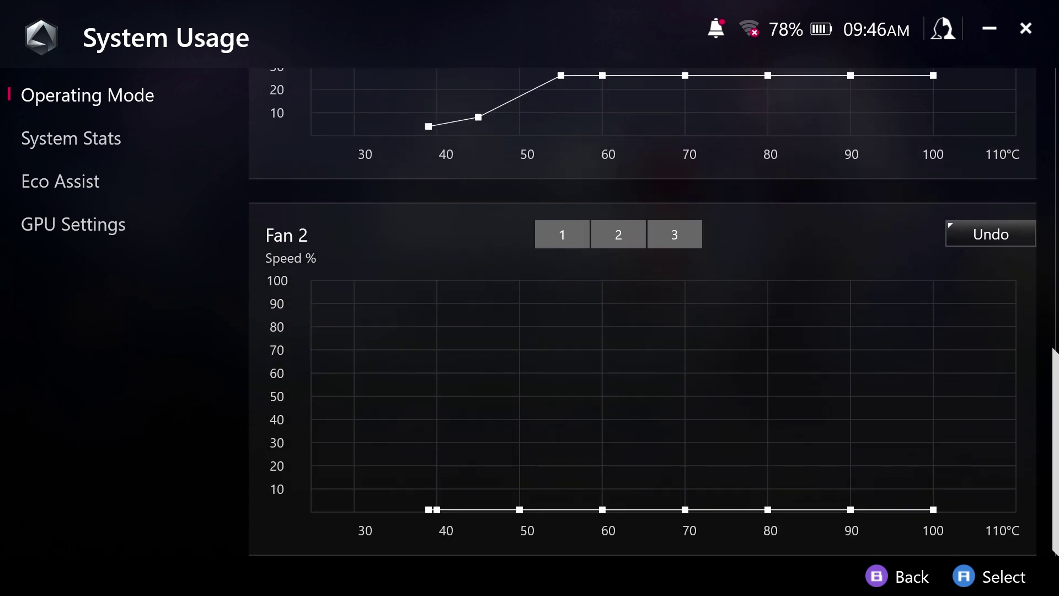
scroll(643, 311, "up", 9)
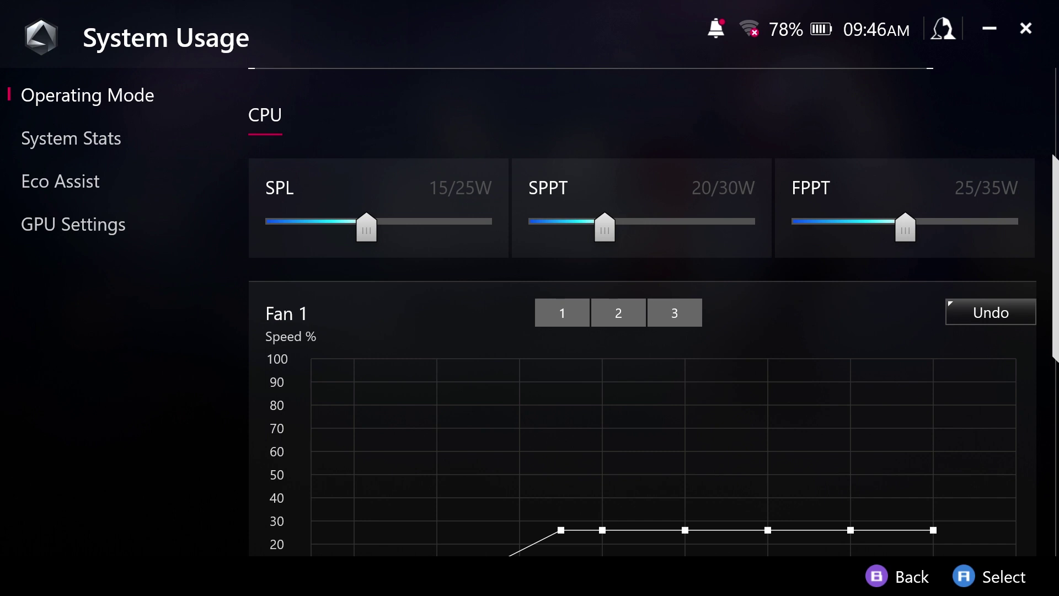
scroll(643, 309, "down", 2)
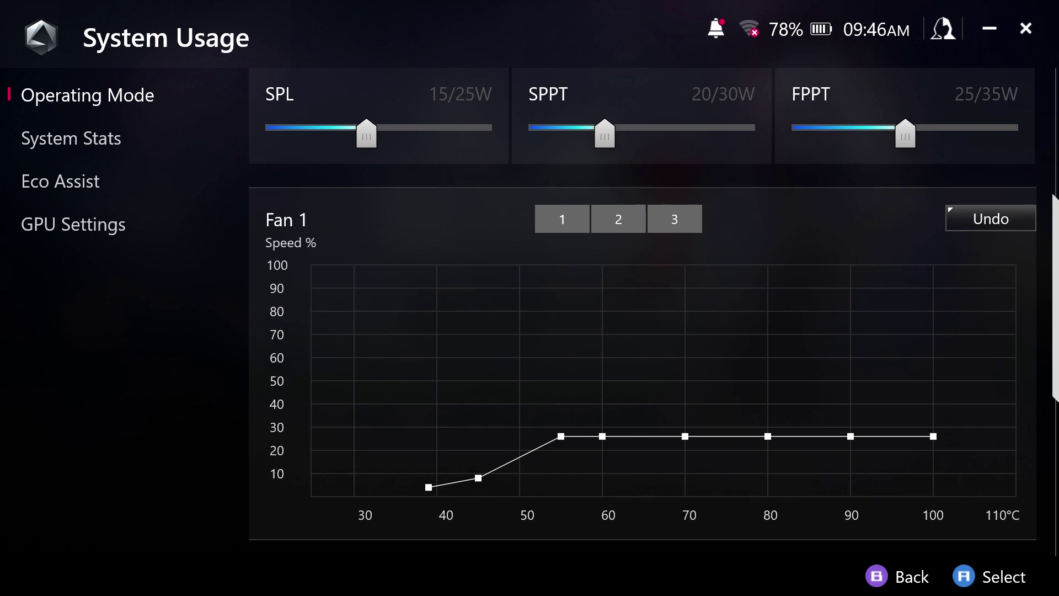
scroll(643, 317, "up", 2)
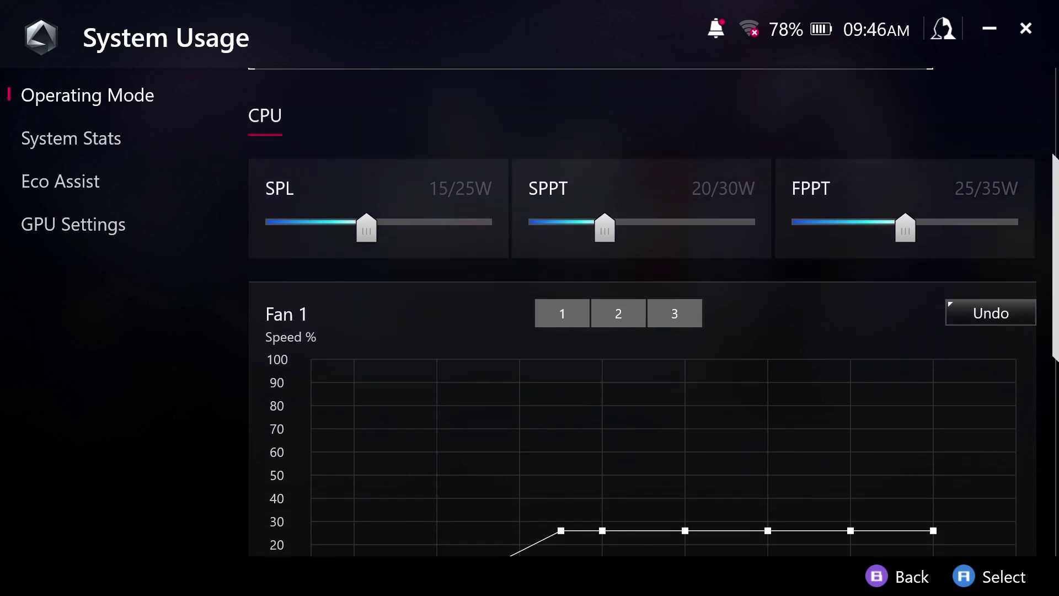
scroll(642, 318, "down", 4)
Drag Fan 1's points to 35°C/23% and 48°C/54%, and raise the 100°C point to about 94%.
scroll(643, 317, "down", 1)
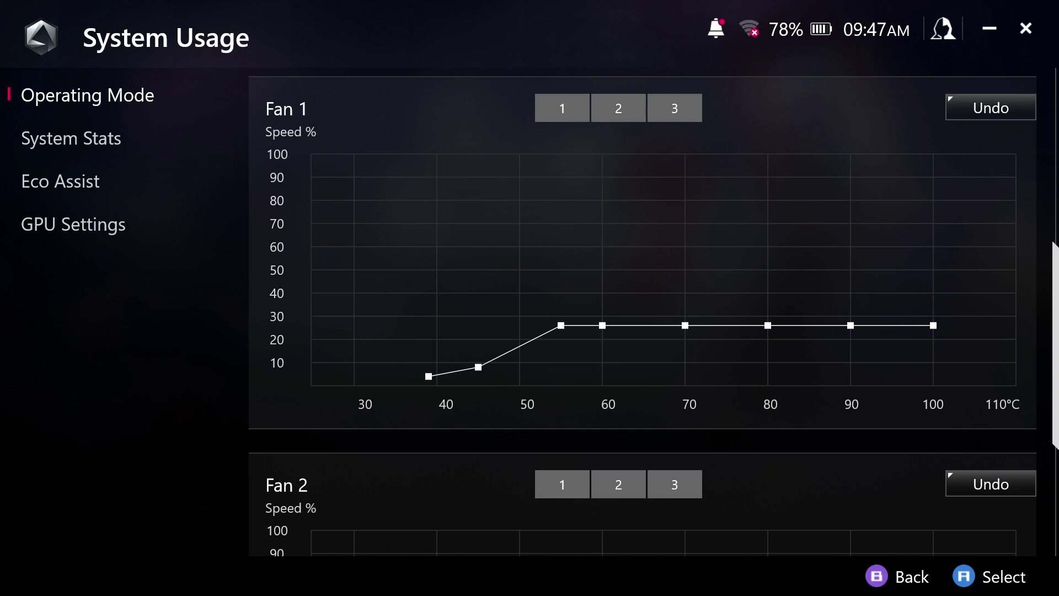
left_click_drag(428, 376, 395, 330)
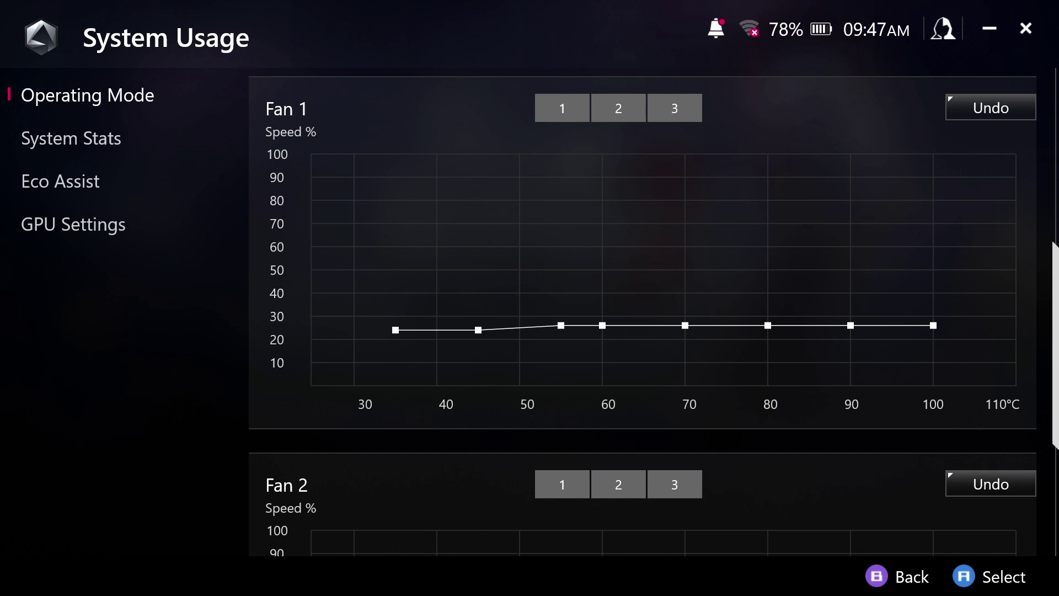
left_click_drag(478, 330, 710, 216)
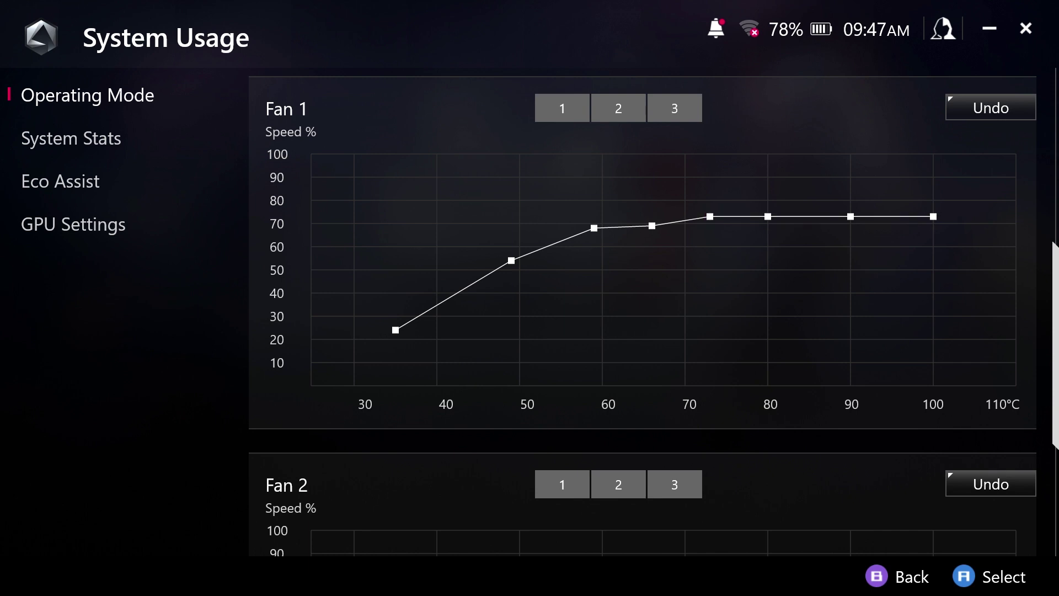
left_click_drag(933, 216, 933, 167)
Lift Fan 2's curve to about 23% at 35°C, 52% at 48°C and 83% from 77°C.
scroll(643, 312, "down", 5)
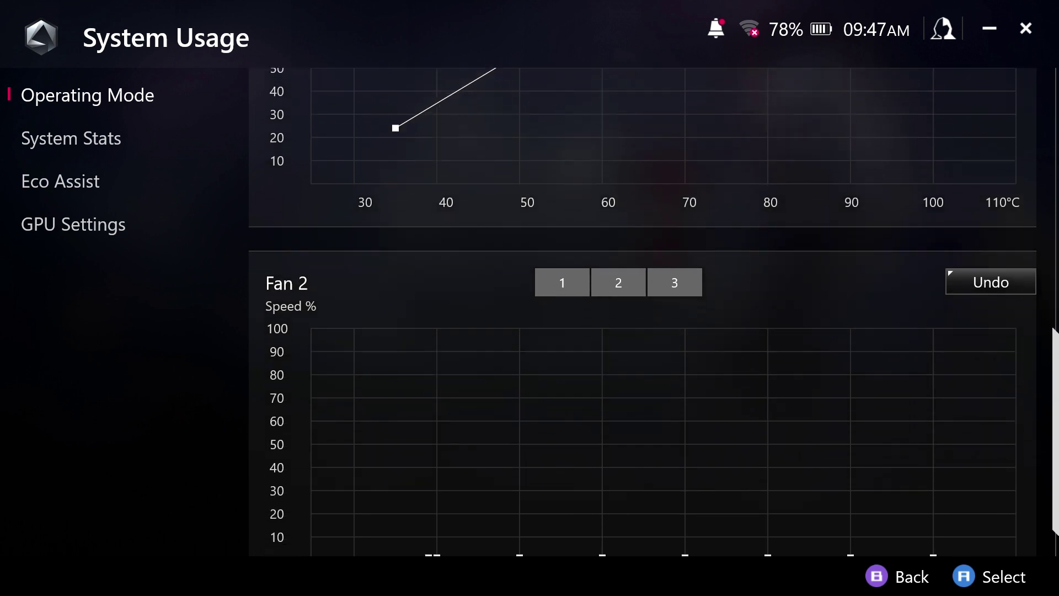
scroll(643, 312, "down", 1)
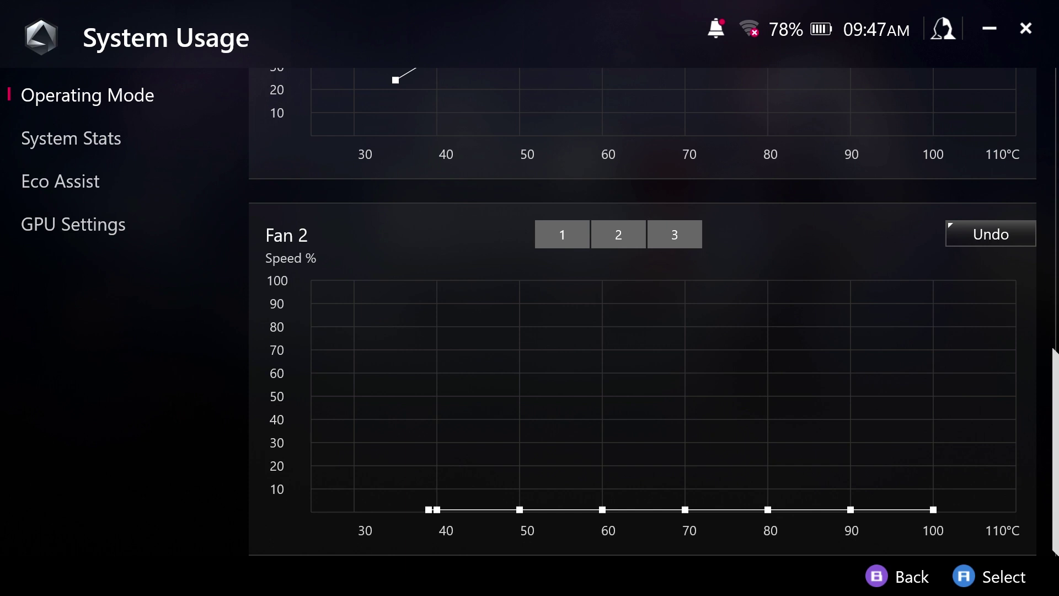
left_click_drag(428, 510, 395, 459)
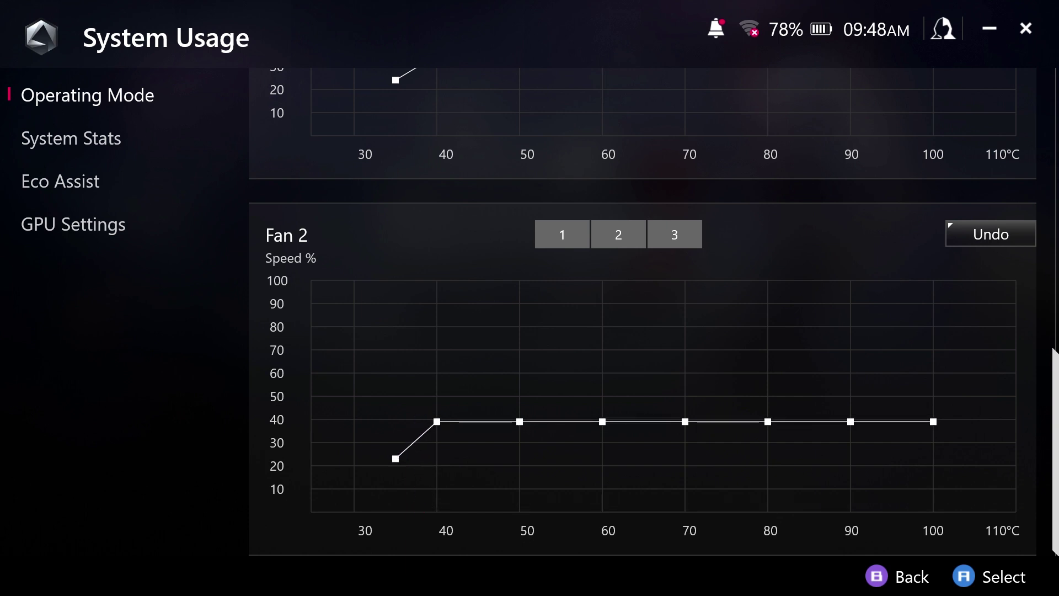
left_click_drag(437, 422, 595, 370)
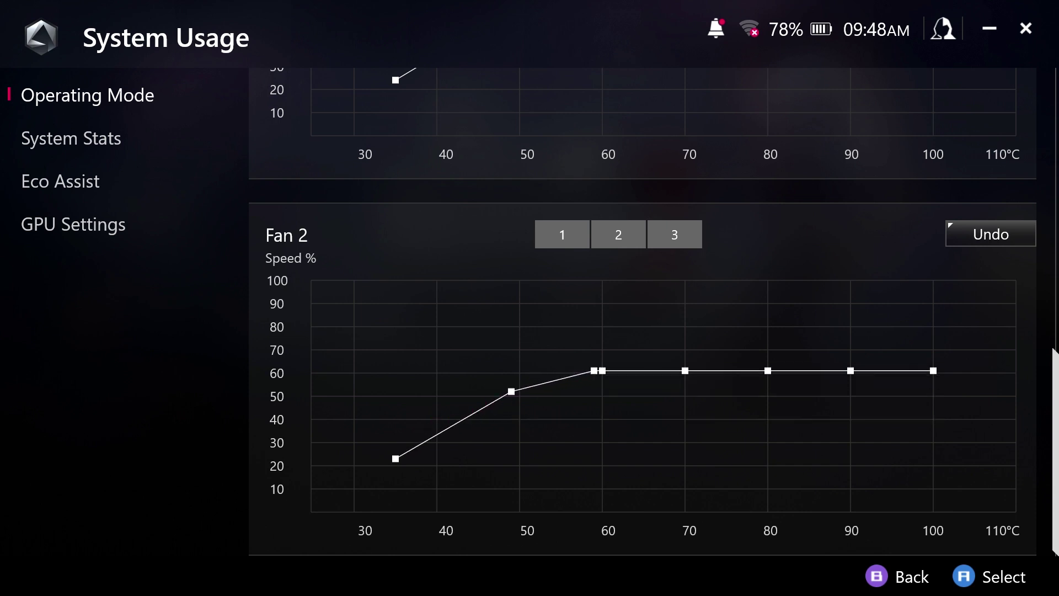
left_click_drag(602, 370, 743, 320)
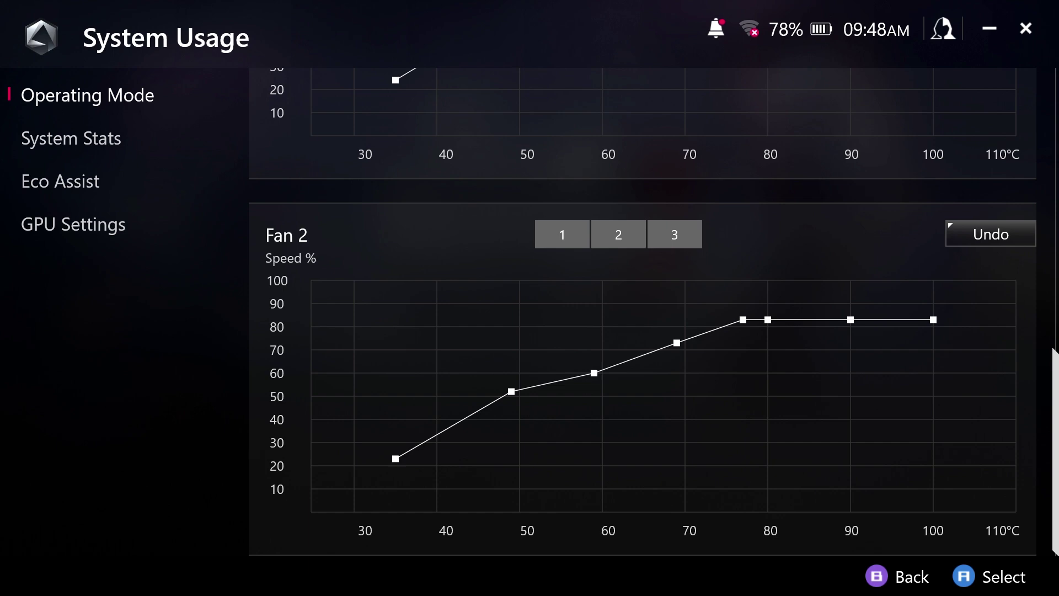
Apply Manual Mode 6, bringing up the manual overclocking risk warning.
scroll(643, 311, "up", 10)
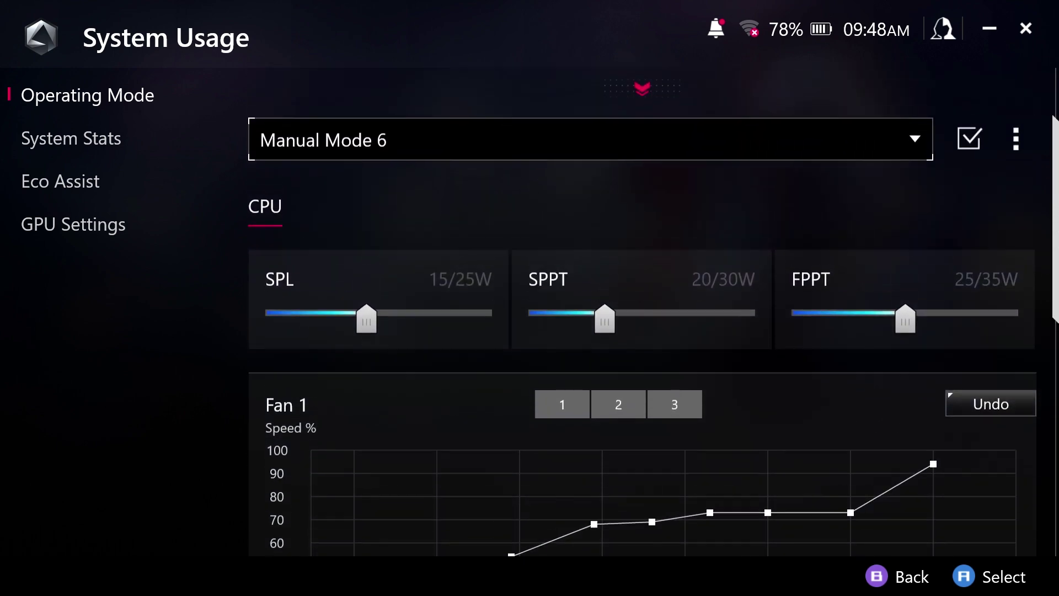
scroll(643, 311, "up", 2)
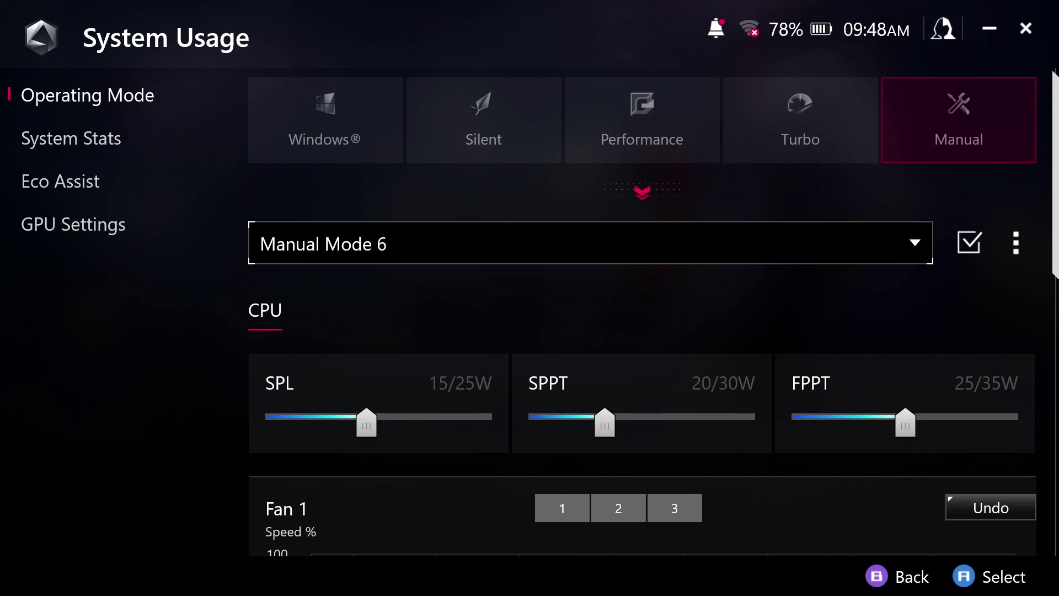
key("Return")
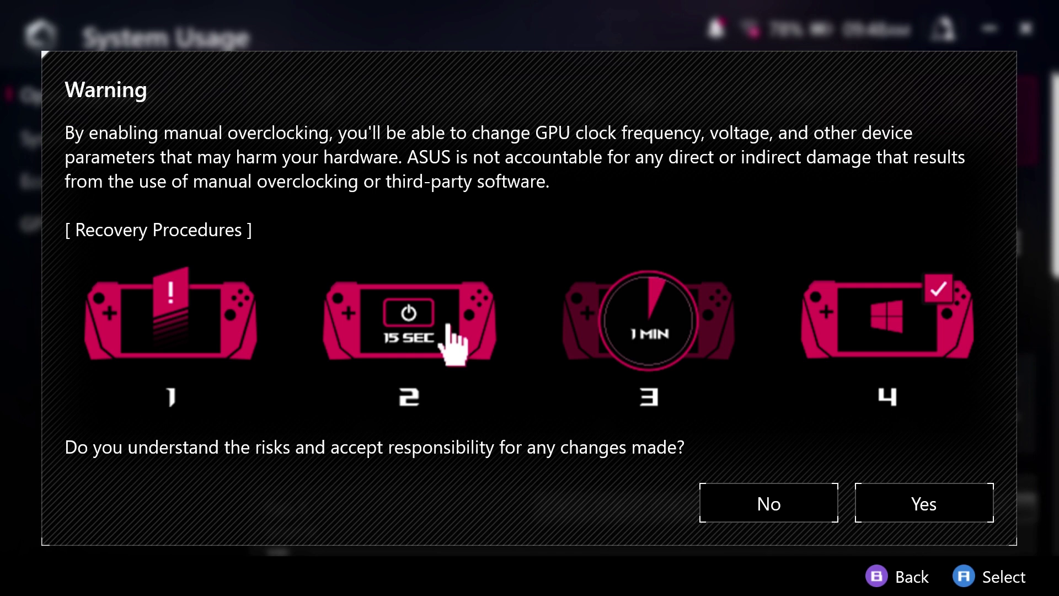